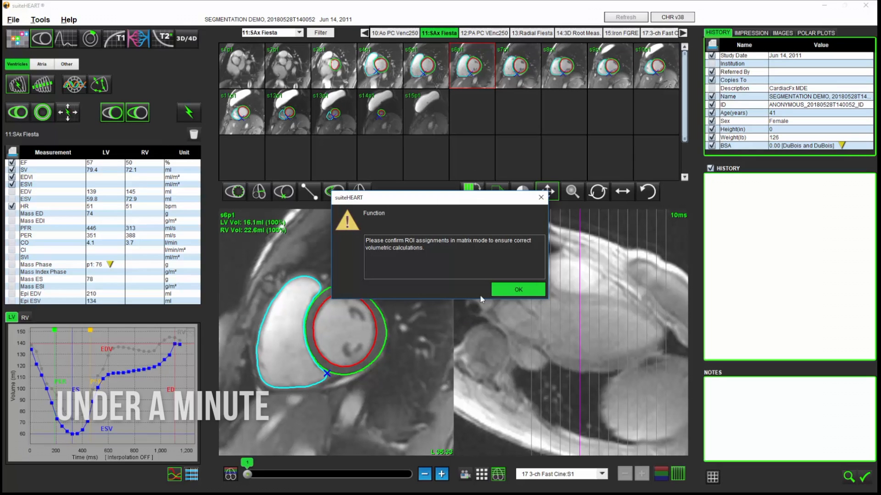
Step: Dismiss the ROI assignment reminder and change the ventricular segmentation propagation scope to the two-circle option
click(497, 290)
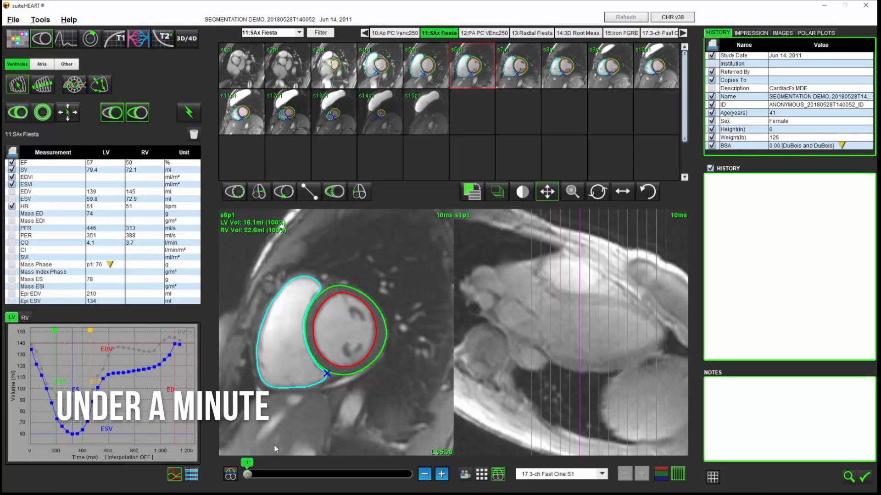
mouse_move(246, 475)
mouse_down()
mouse_move(390, 475)
mouse_move(248, 475)
mouse_up()
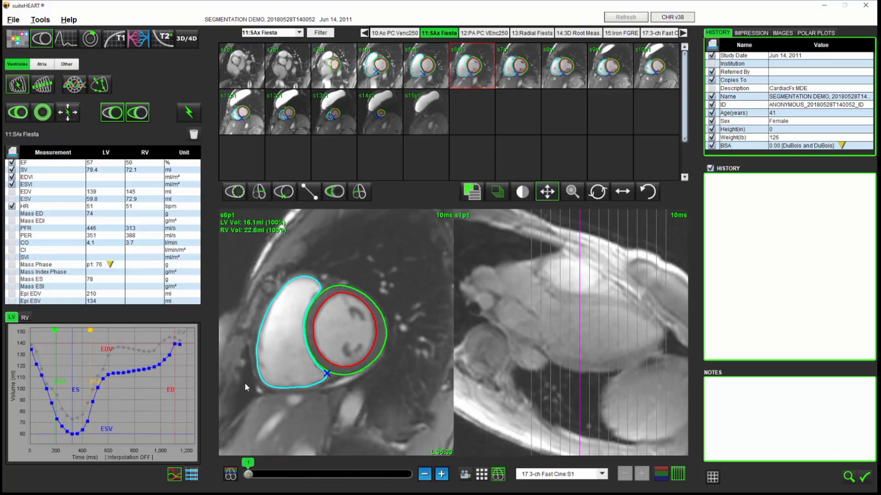
click(70, 112)
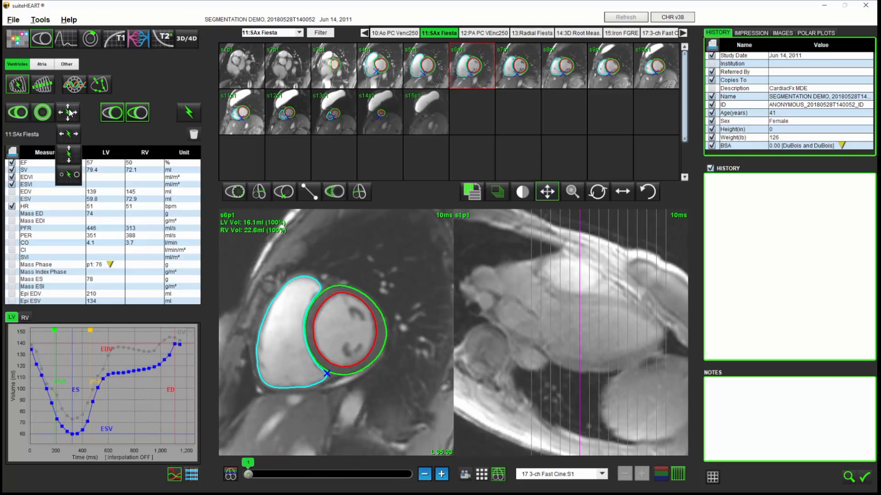
click(68, 174)
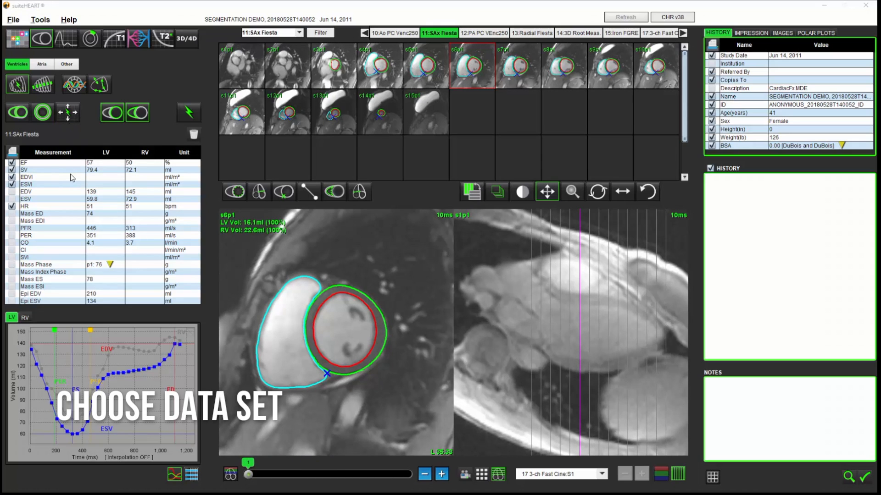
click(531, 293)
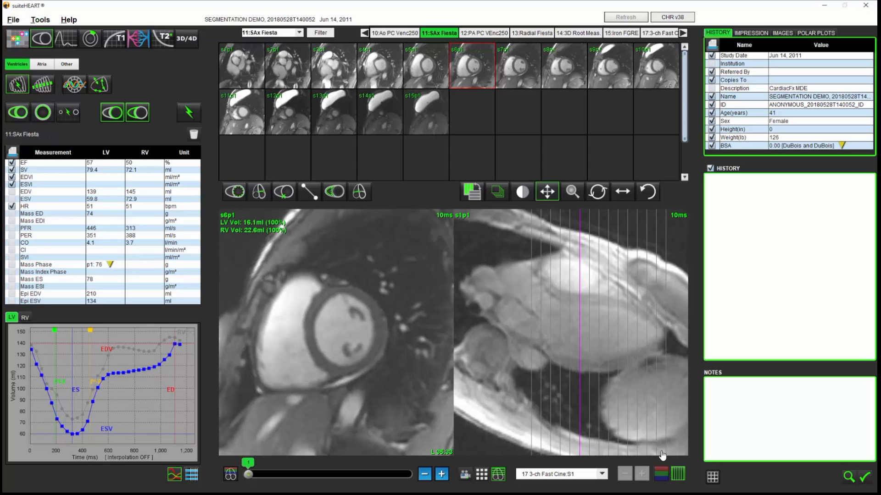
Step: Auto-segment the pulmonary artery on series 9:PA PC VEnc250 in the flow analysis and set its phase offset to 2
click(714, 477)
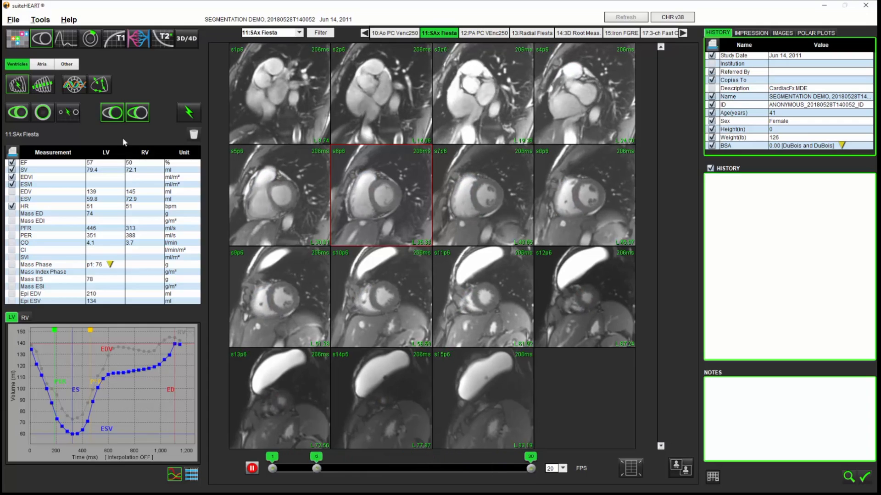
click(66, 40)
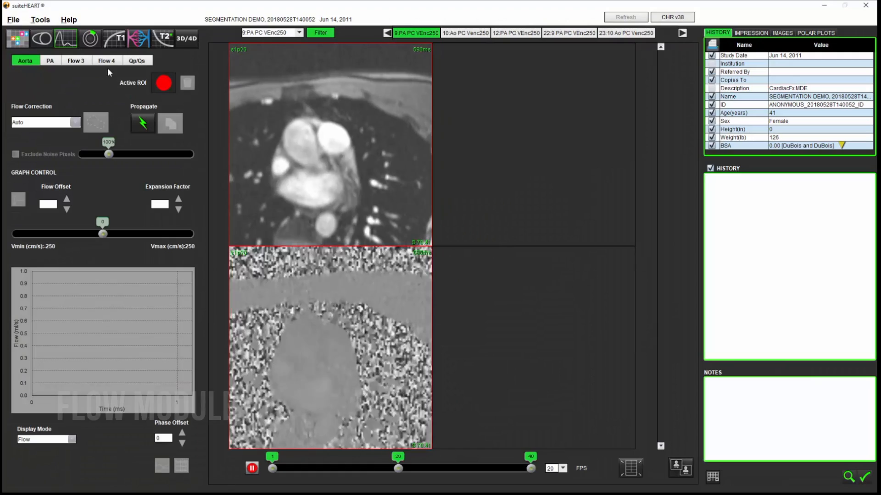
click(50, 61)
click(143, 122)
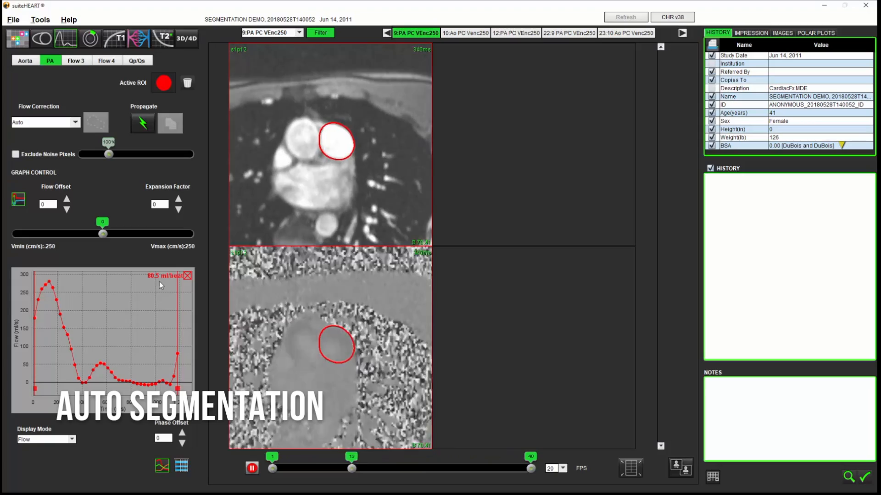
click(182, 432)
click(182, 432)
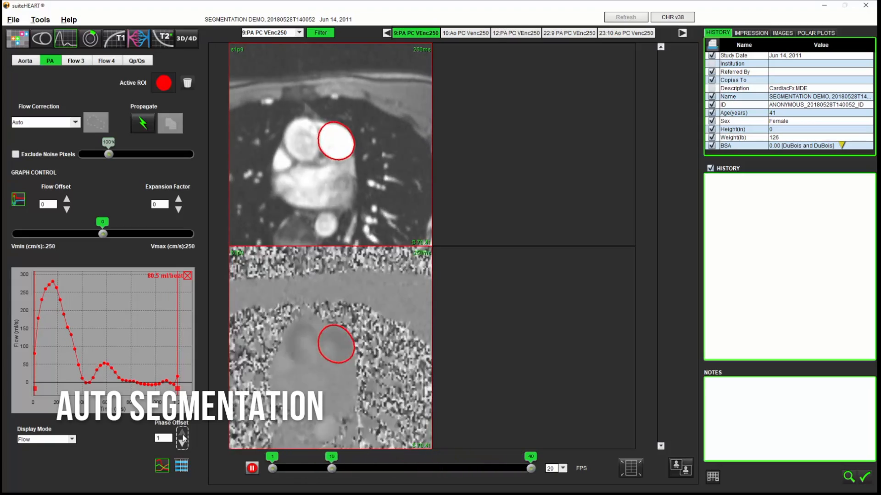
Step: Auto-segment the aorta on series 10:Ao PC Venc250 with a phase offset of 1, and display the PA flow curve for comparison
click(471, 33)
click(26, 60)
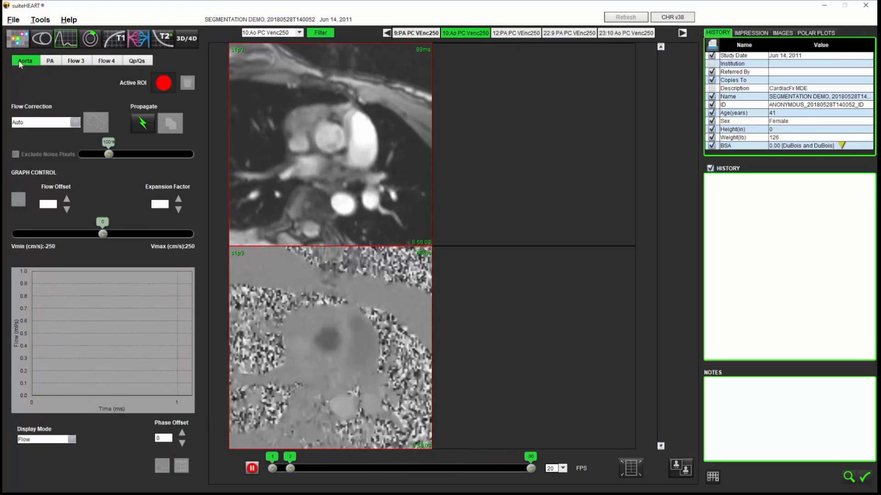
click(143, 124)
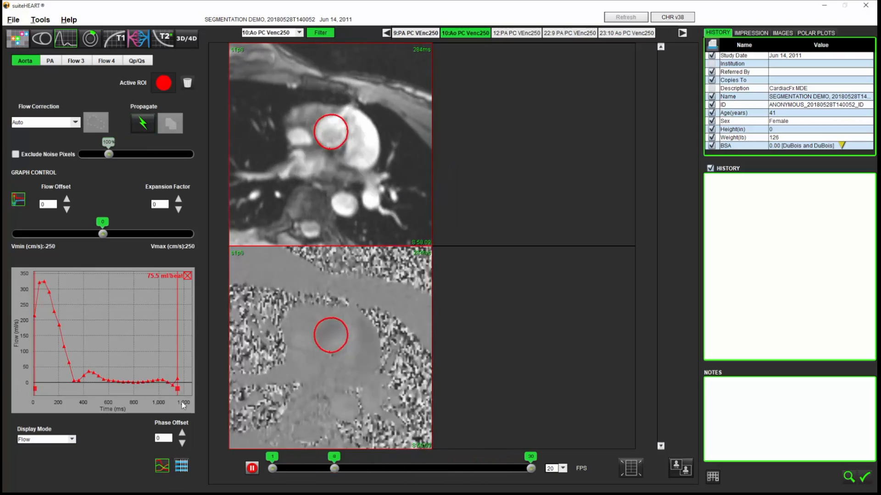
click(182, 432)
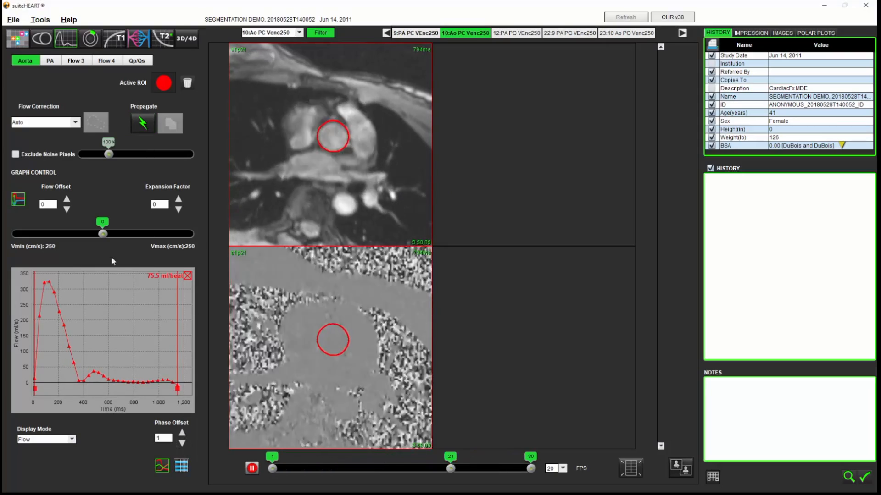
click(49, 61)
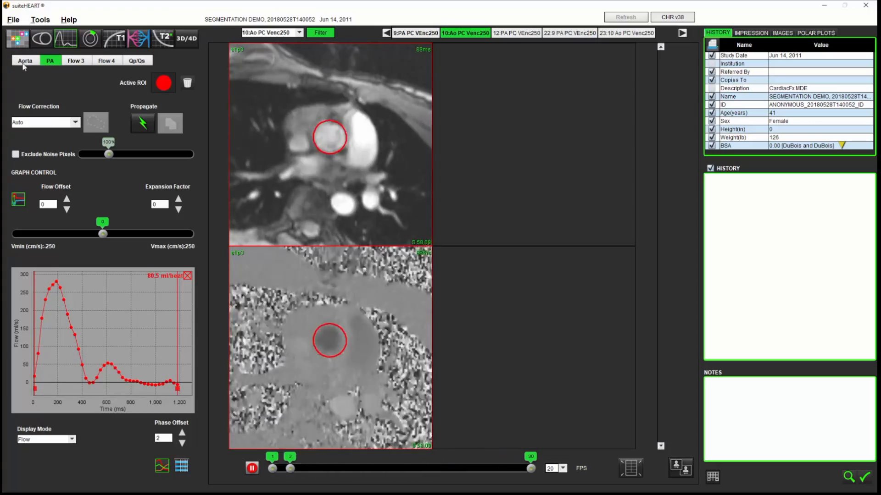
Step: Return to the ventricular function analysis, show 13 Radial Fiesta:S1 as the long-axis reference and rotate it so the apex points up
click(44, 38)
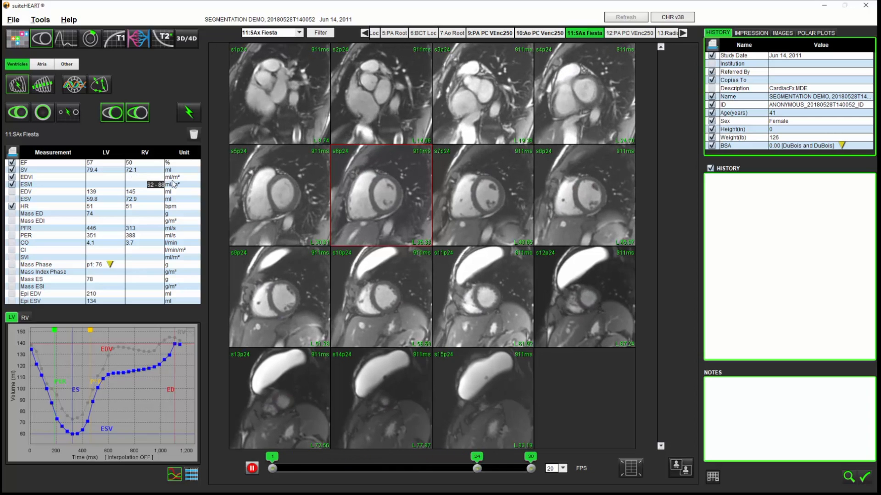
click(712, 477)
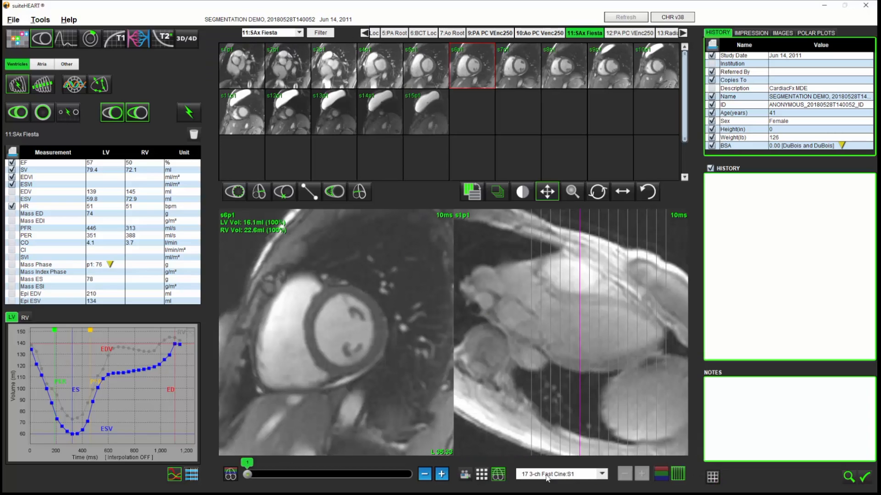
click(547, 475)
mouse_move(548, 453)
click(607, 453)
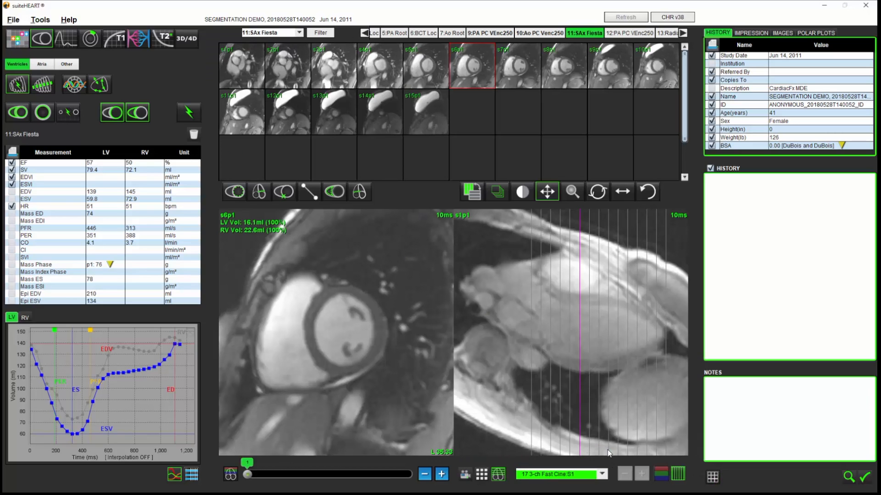
drag(558, 258, 543, 271)
right_click(536, 319)
click(529, 415)
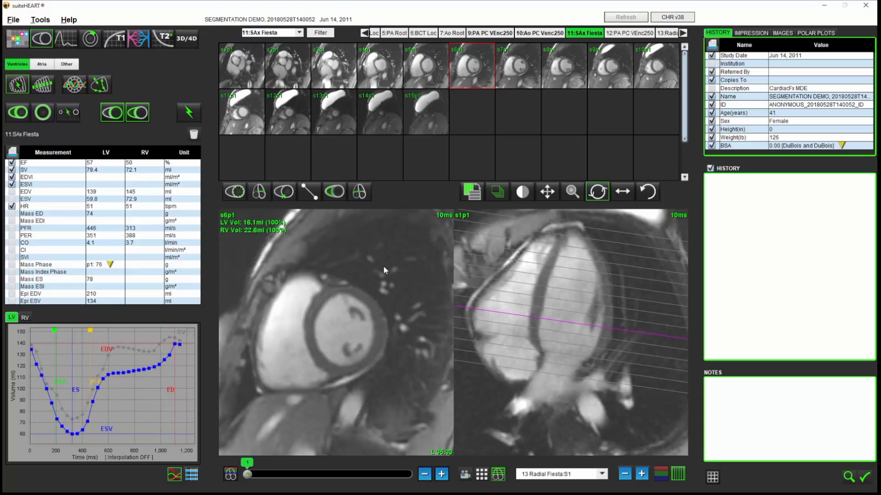
Step: Mark the RV annulus line across the tricuspid valve at phase 1 and adjust its position at phase 10
click(351, 195)
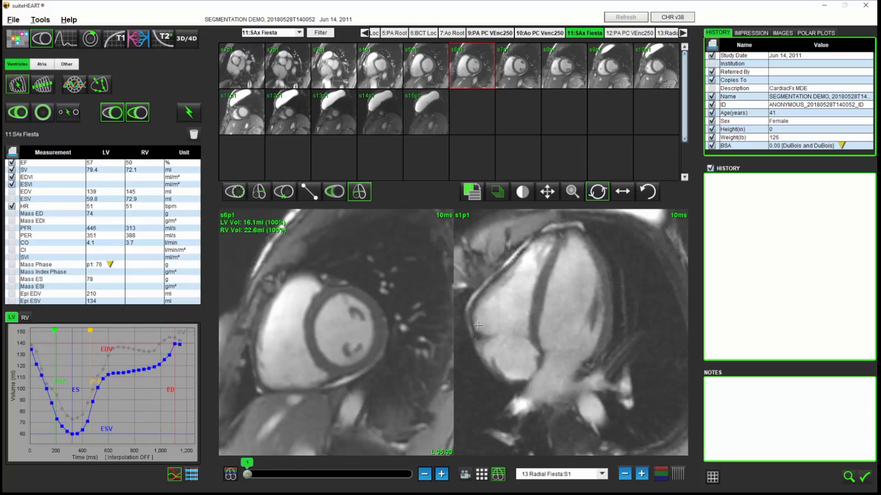
click(528, 337)
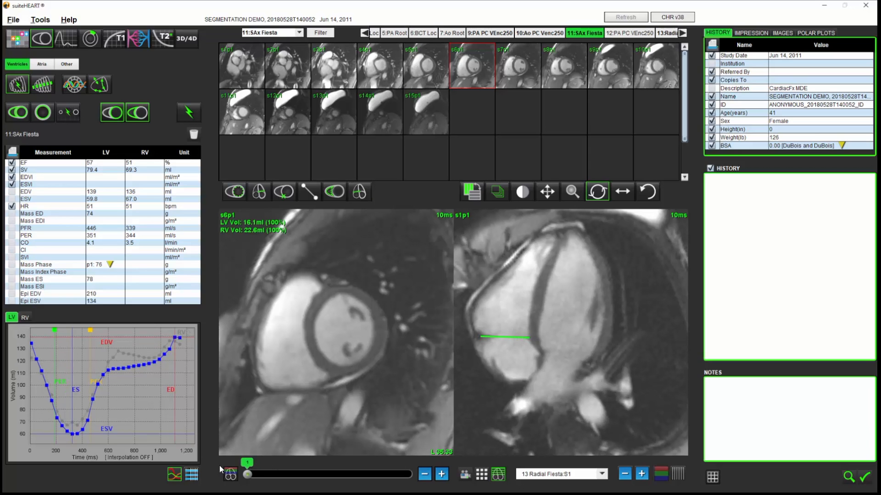
drag(251, 476, 296, 477)
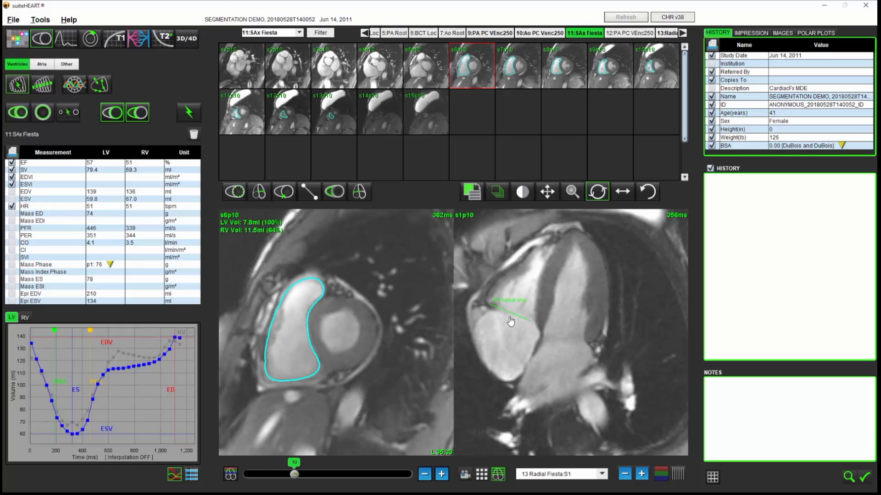
drag(532, 323, 533, 321)
click(170, 296)
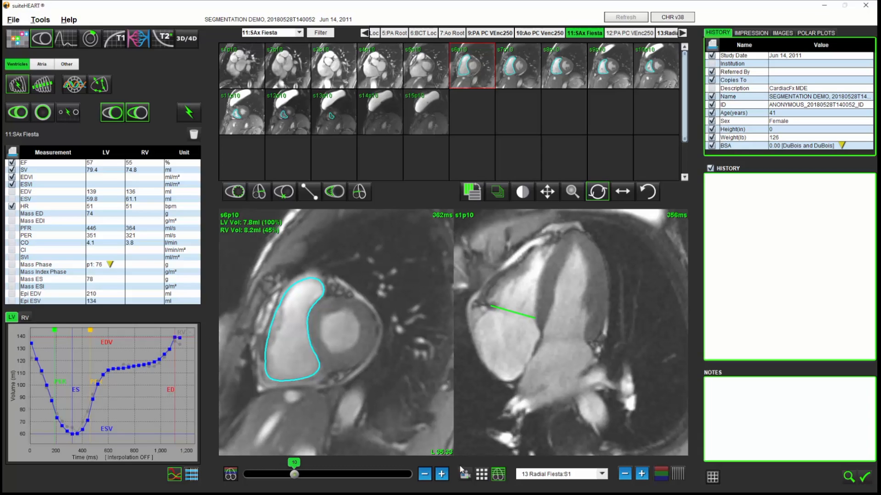
Step: Show 13 Radial Fiesta:S2 as the long-axis reference and mark the LV annulus line across the mitral valve at phases 10 and 30
click(601, 474)
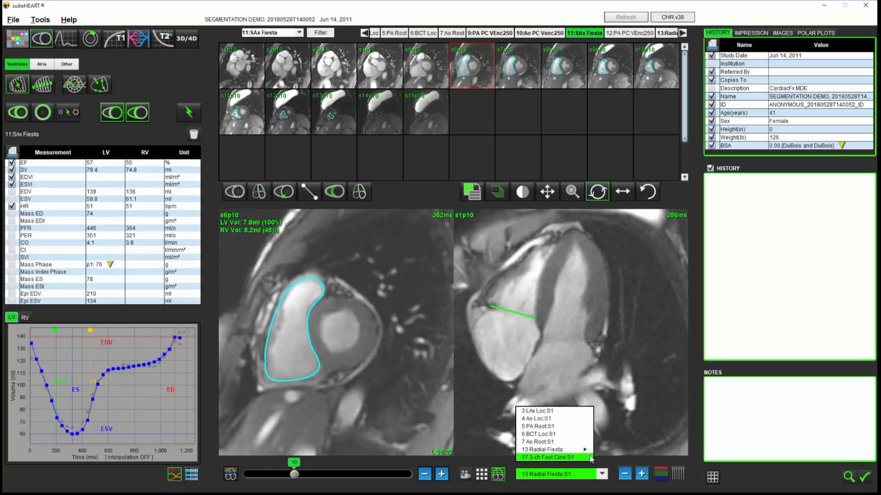
click(602, 458)
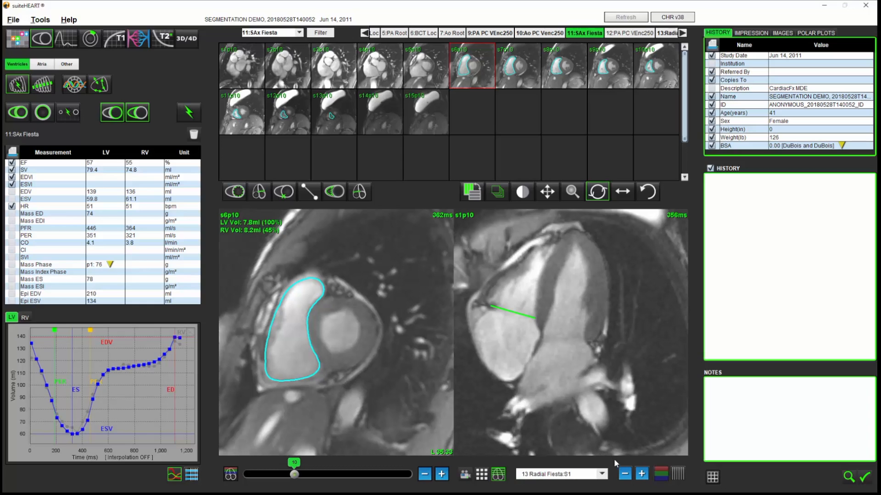
drag(598, 424, 582, 423)
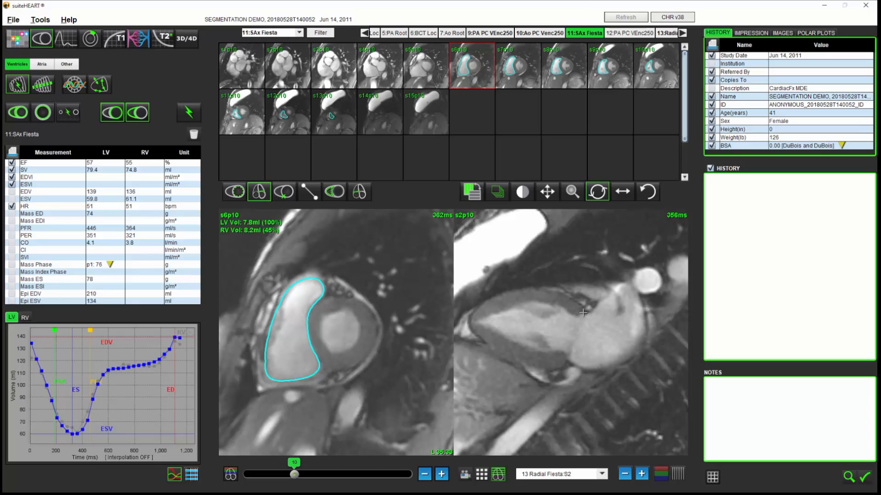
click(567, 357)
drag(295, 476, 407, 475)
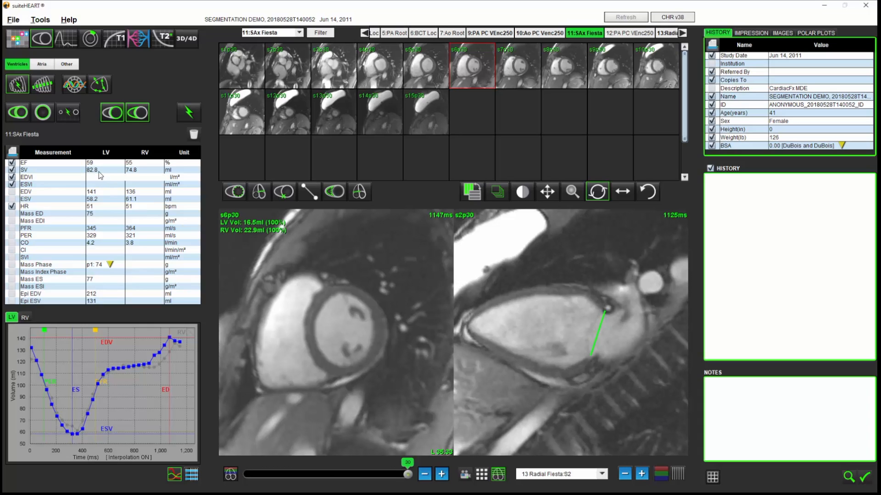
Step: Reopen the flow analysis and display the aorta flow curve to compare it with the LV stroke volume
click(65, 42)
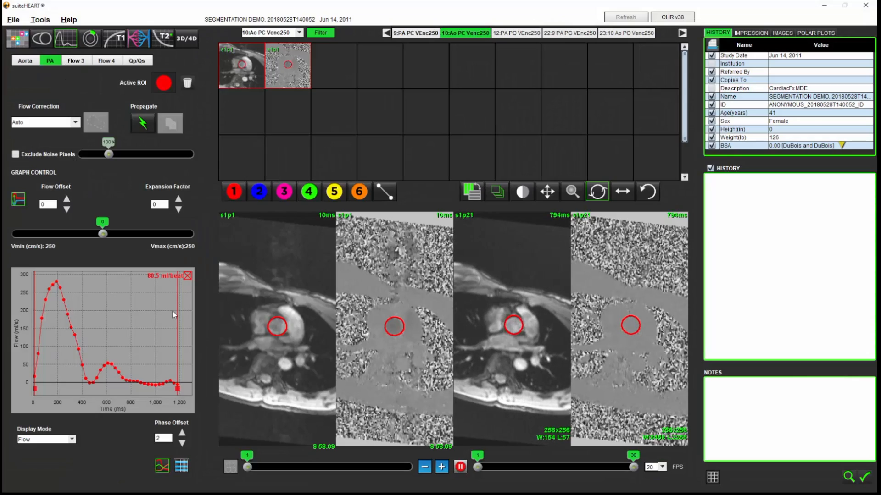
click(20, 62)
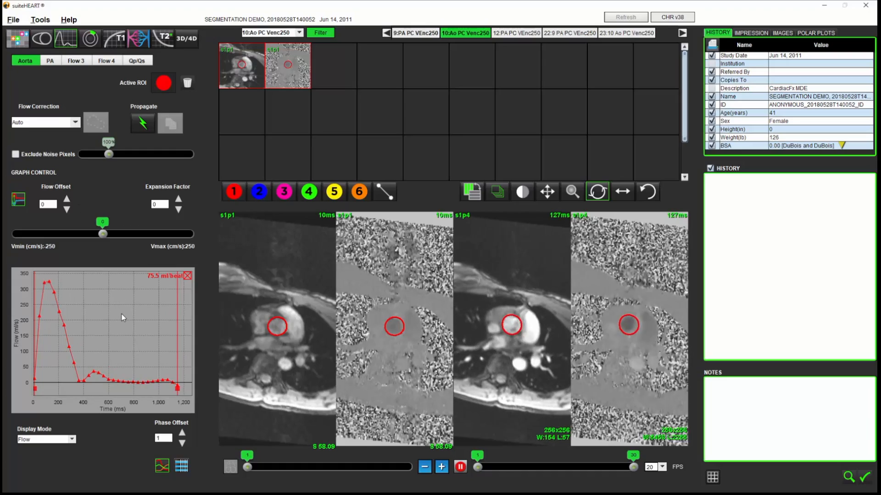